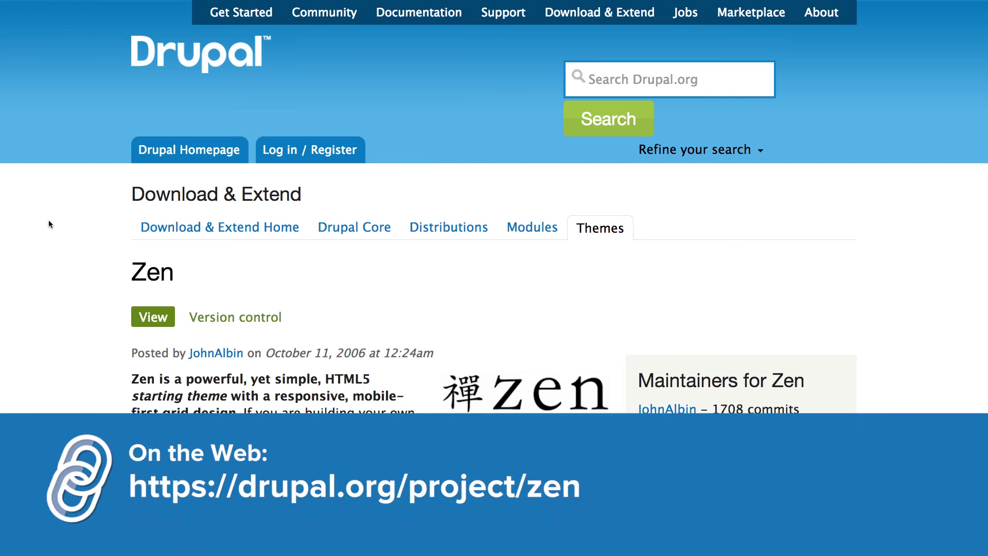
Scroll the Zen project page past the features table to the 7.x-5.5 and 6.x-2.1 downloads
scroll(49, 223, down, 5)
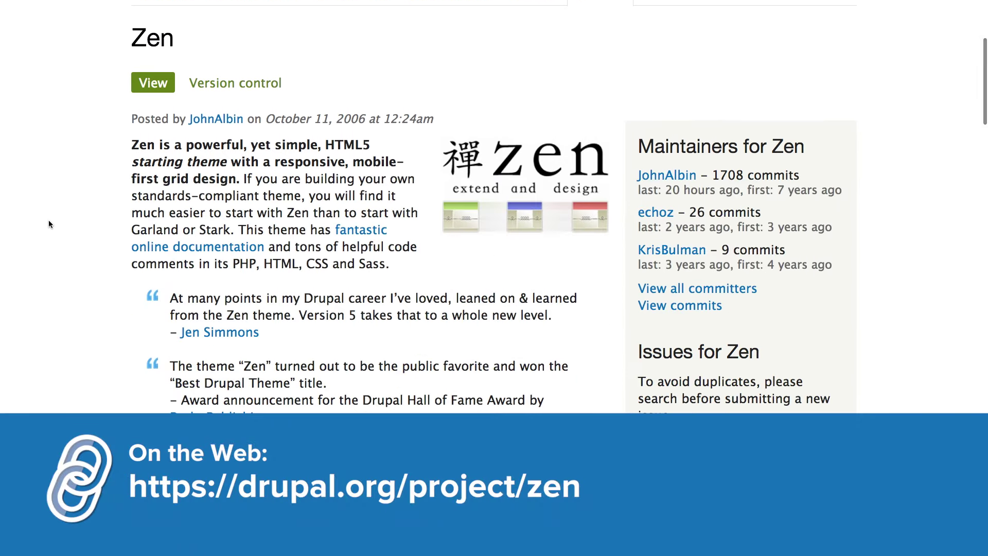
scroll(48, 221, down, 5)
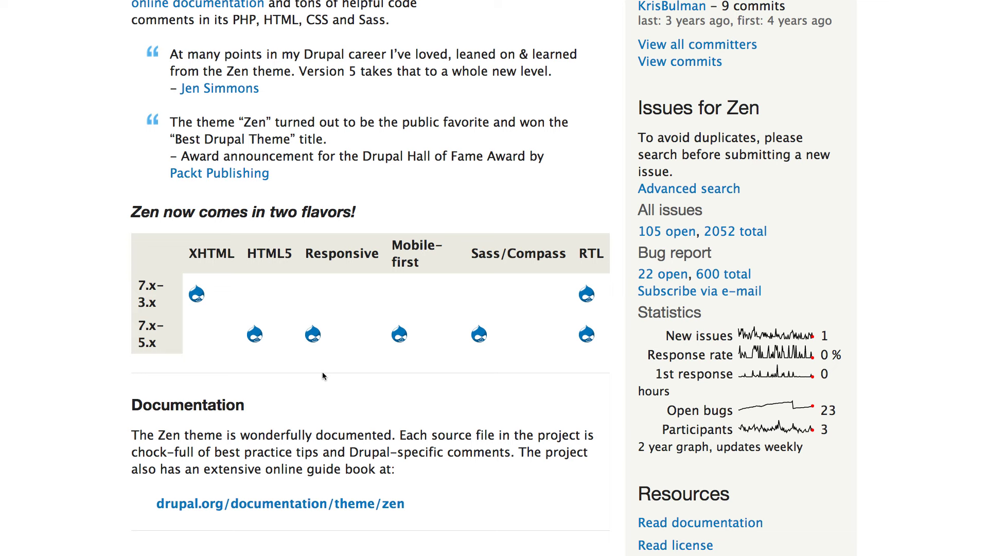
scroll(322, 373, down, 5)
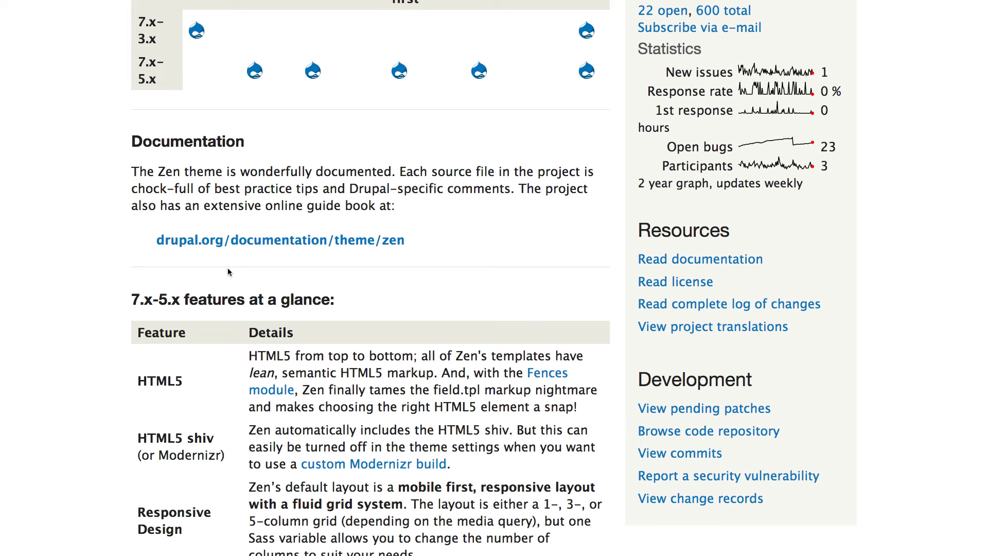
scroll(122, 319, down, 5)
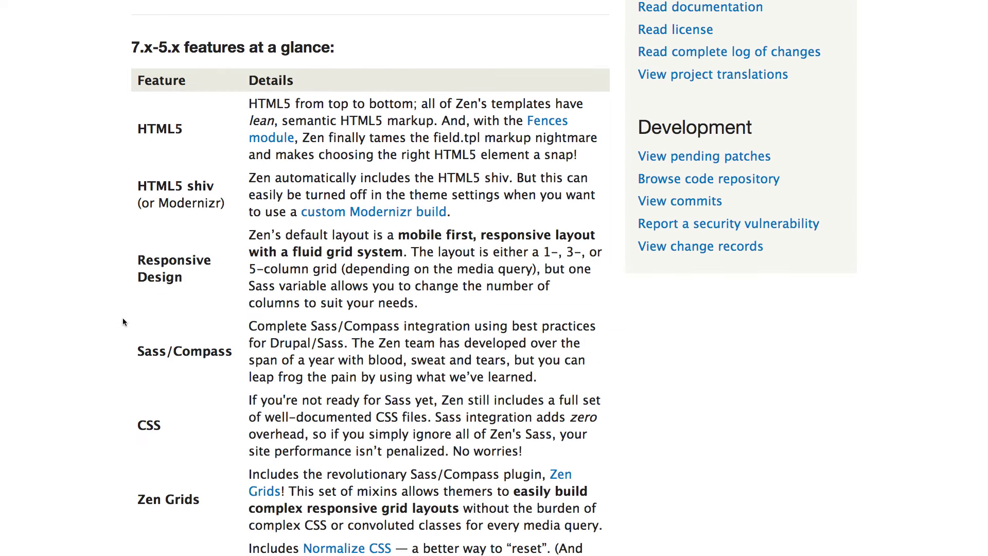
scroll(123, 319, down, 10)
scroll(122, 322, down, 15)
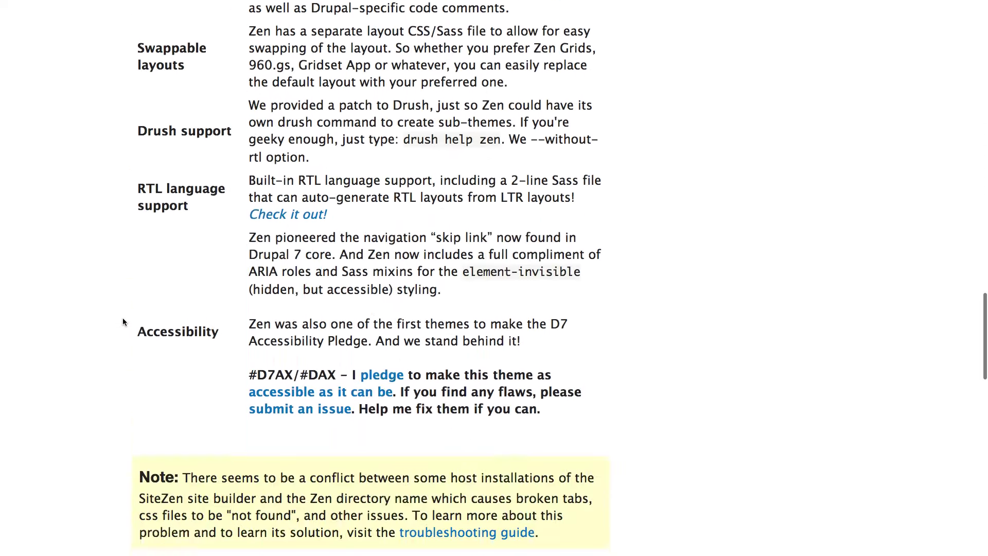
scroll(122, 322, down, 6)
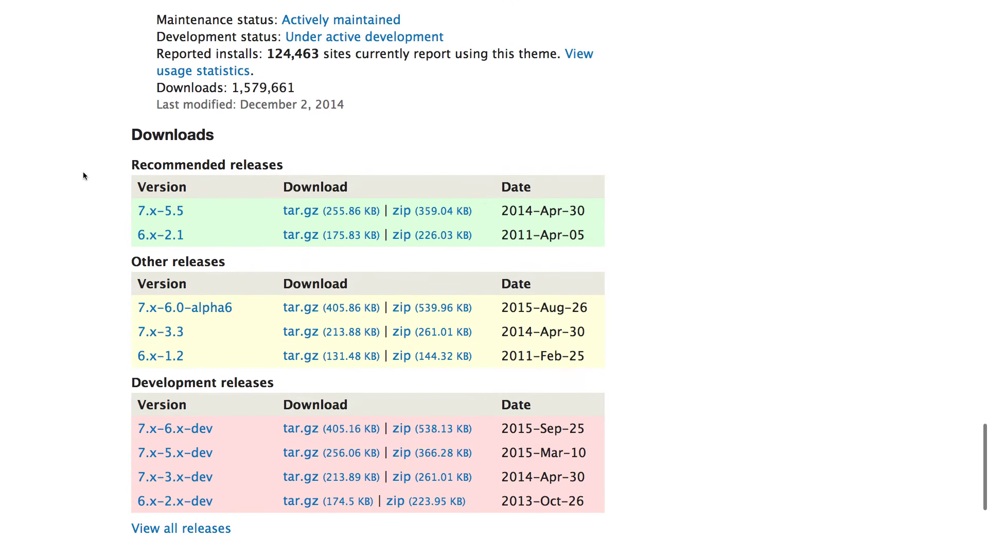
scroll(83, 176, down, 1)
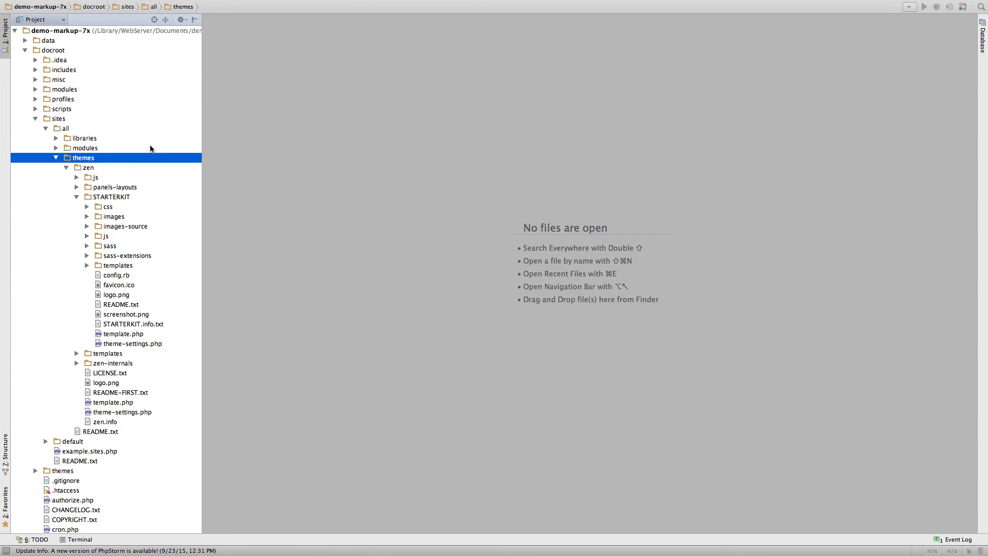
Expand sites/all/themes/zen in the Project panel and open README-FIRST.txt
click(46, 120)
click(57, 128)
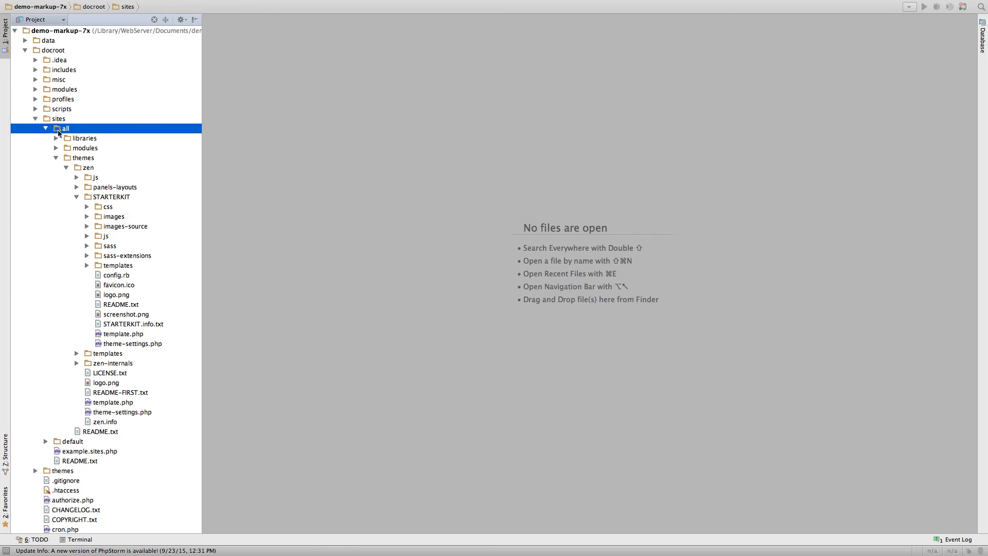
click(77, 161)
click(85, 169)
key(Down)
key(Down)
key(Down)
key(Left)
key(Up)
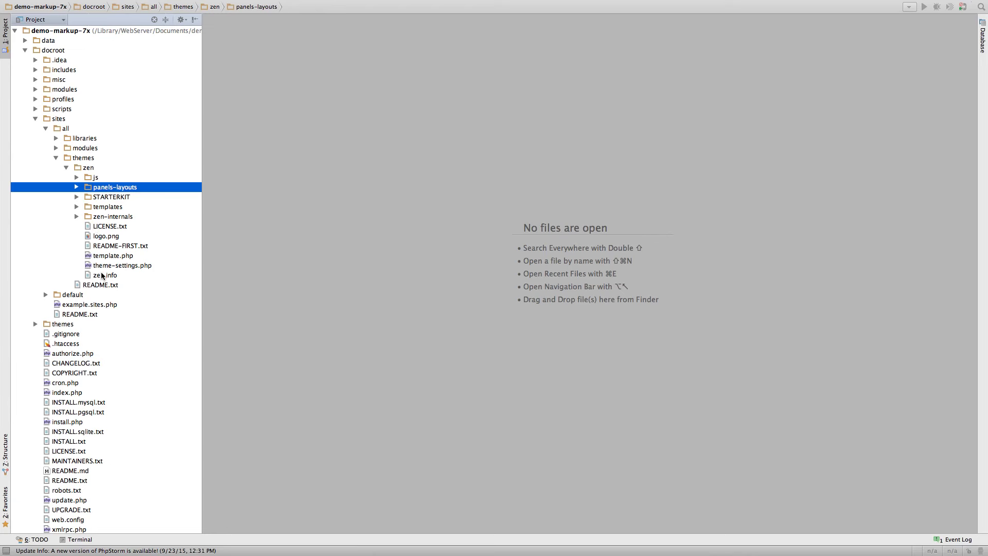
double_click(101, 249)
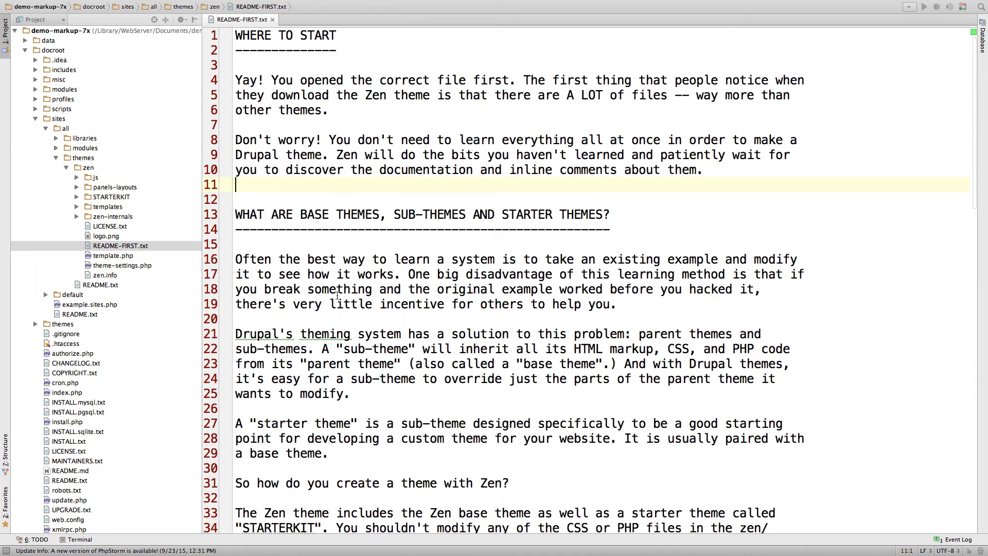
Read through README-FIRST.txt and select the Zen documentation URL on line 67
scroll(339, 242, down, 5)
scroll(337, 294, up, 1)
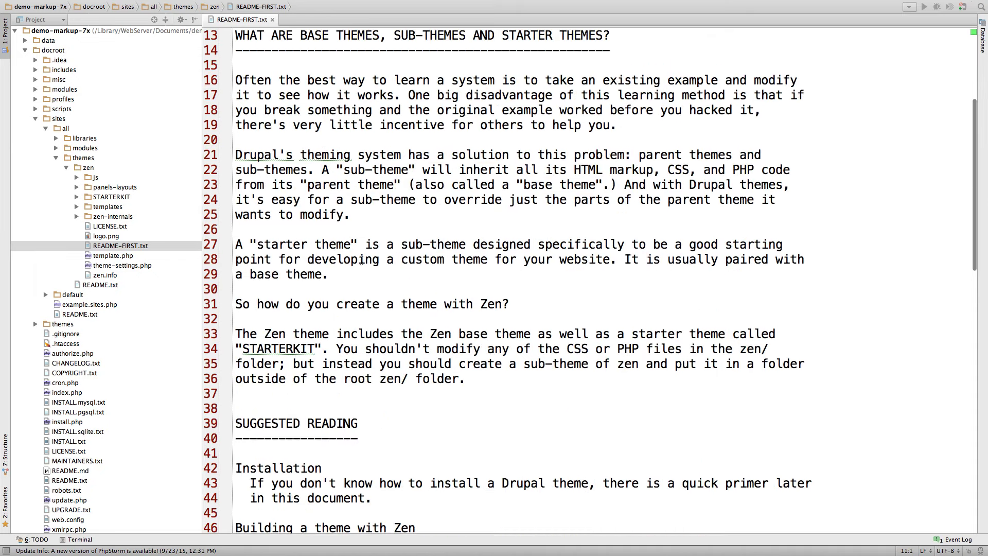
scroll(355, 306, down, 2)
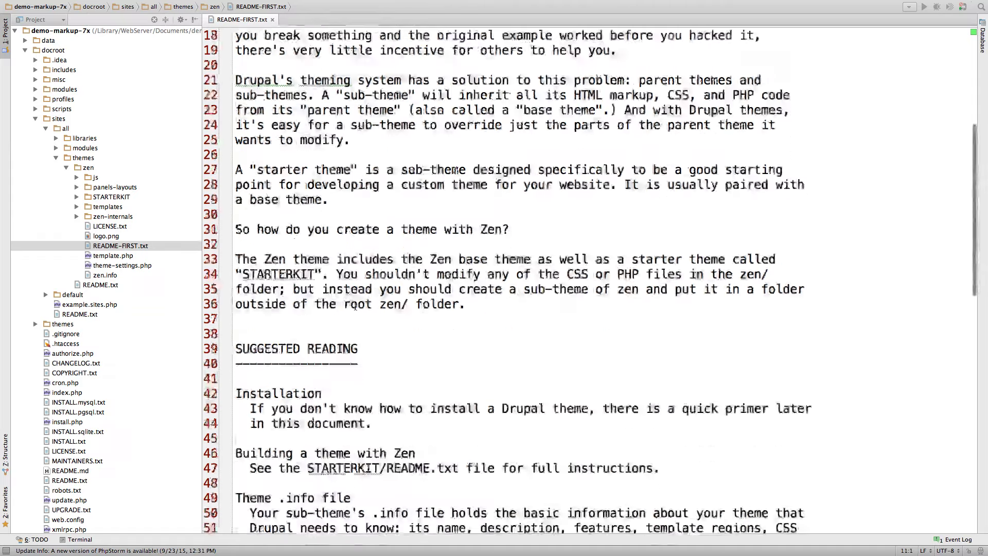
scroll(354, 306, down, 6)
scroll(355, 301, down, 4)
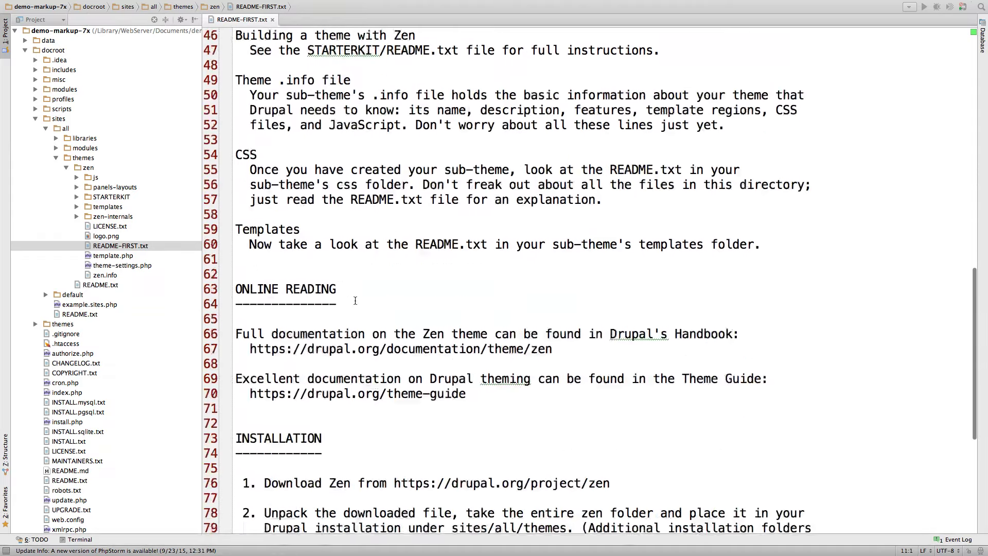
scroll(355, 300, down, 1)
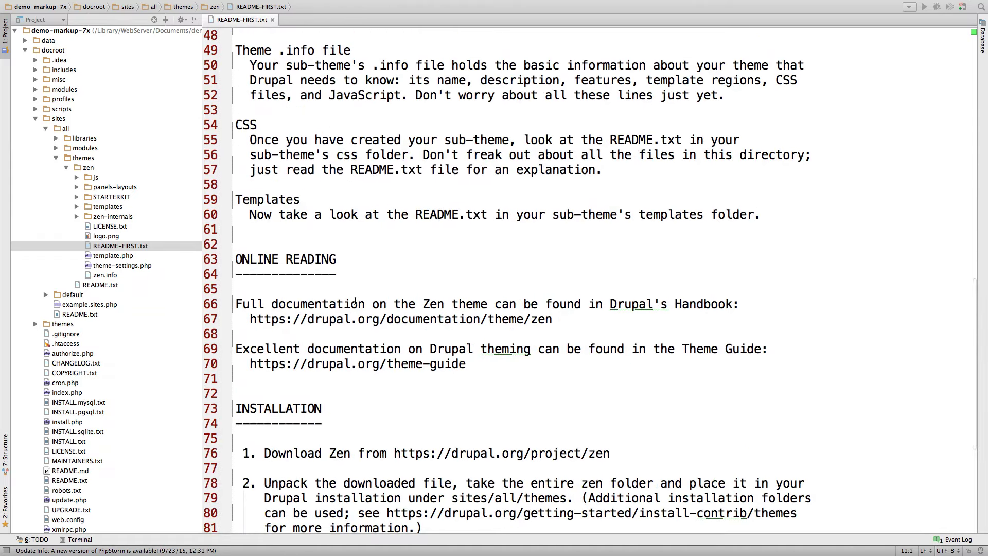
click(489, 360)
click(562, 319)
drag(558, 319, 250, 318)
click(337, 274)
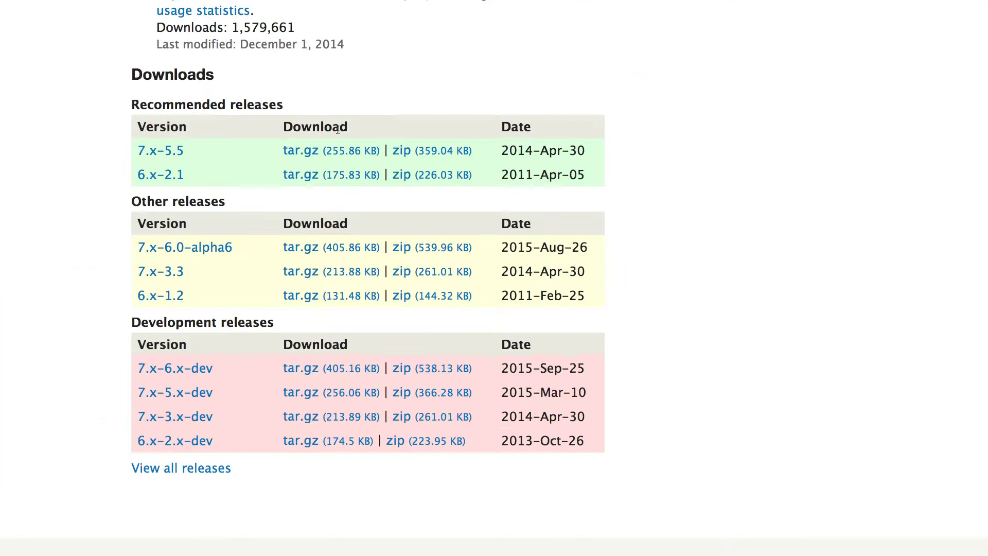
Follow the Zen online documentation link to the 'Create a Zen Subtheme' handbook page
scroll(282, 132, up, 15)
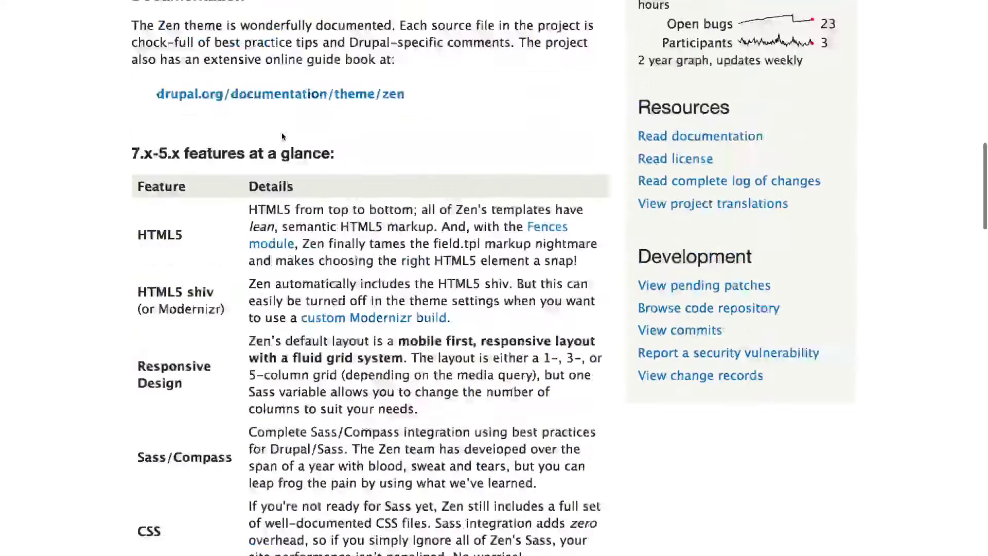
scroll(282, 132, up, 5)
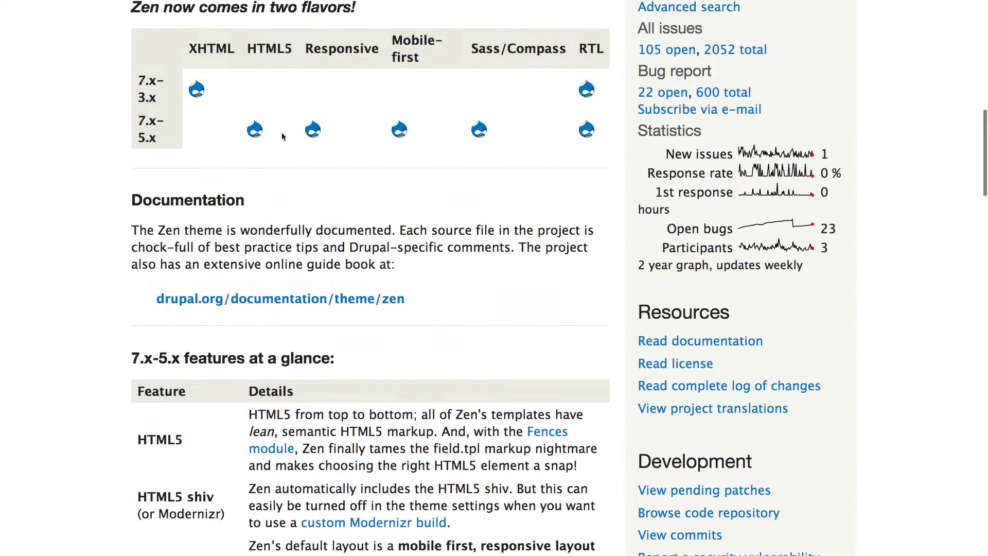
click(274, 304)
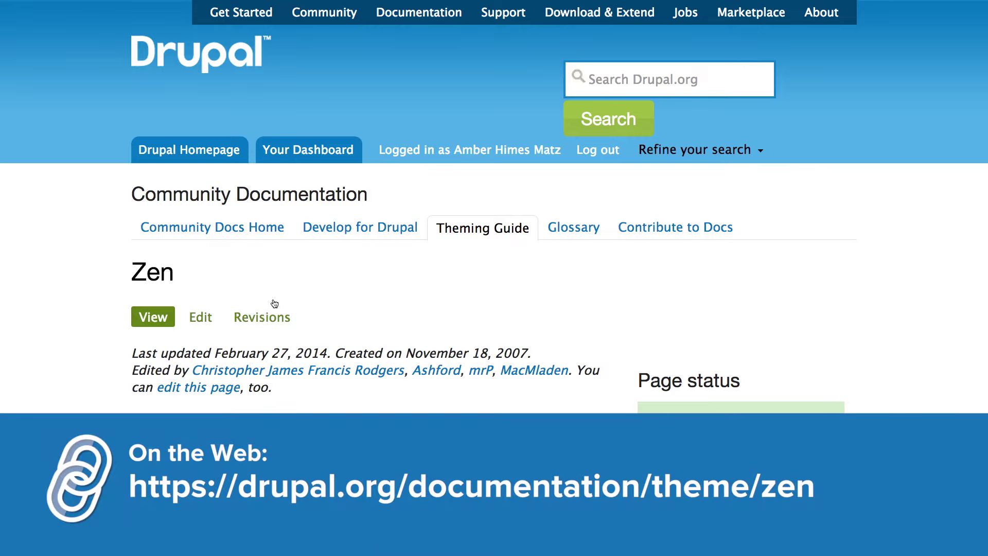
scroll(275, 304, down, 3)
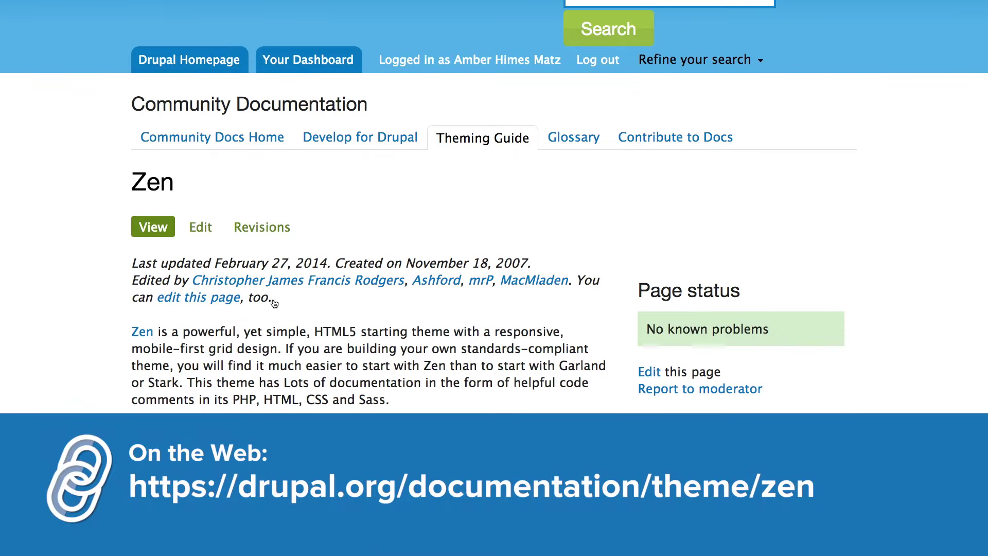
scroll(275, 304, down, 10)
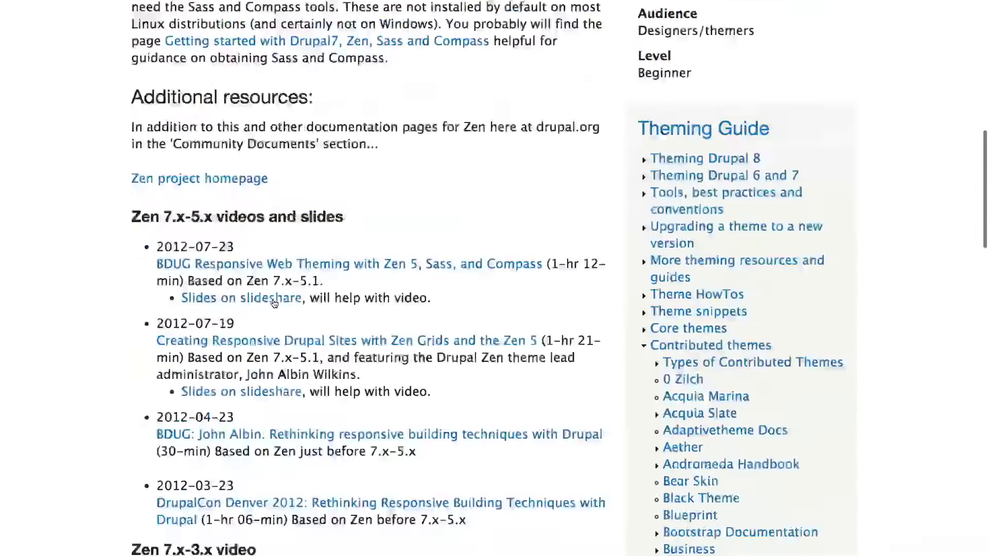
scroll(274, 304, down, 15)
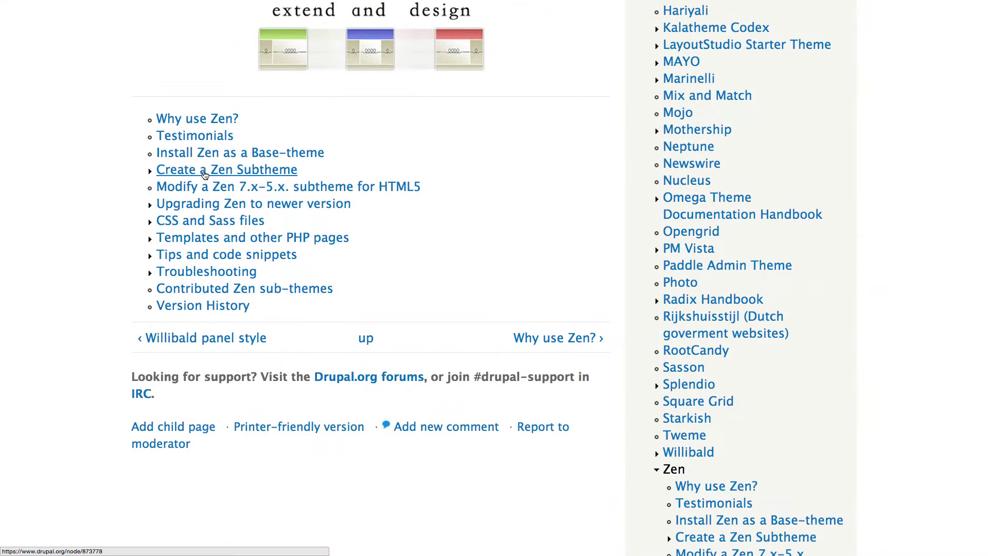
click(204, 175)
scroll(114, 320, down, 10)
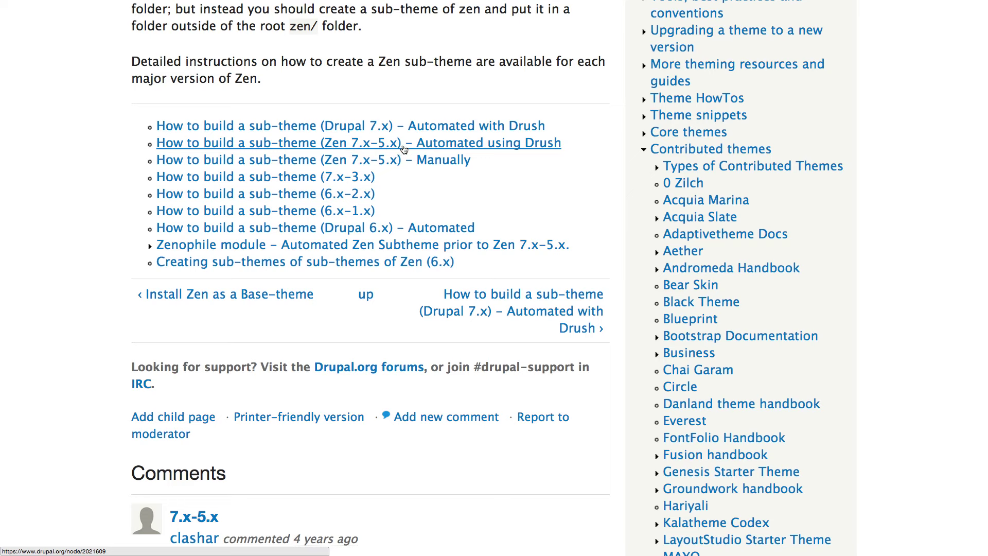
Open the Zen 7.x-5.x automated Drush guide and scroll to the drush en zen steps
click(425, 147)
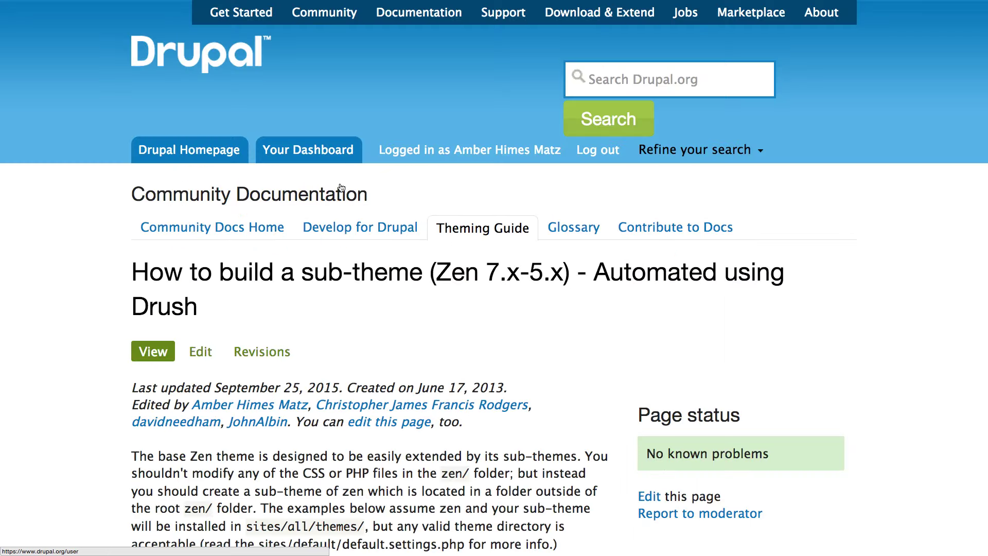
scroll(273, 362, down, 5)
scroll(272, 363, down, 9)
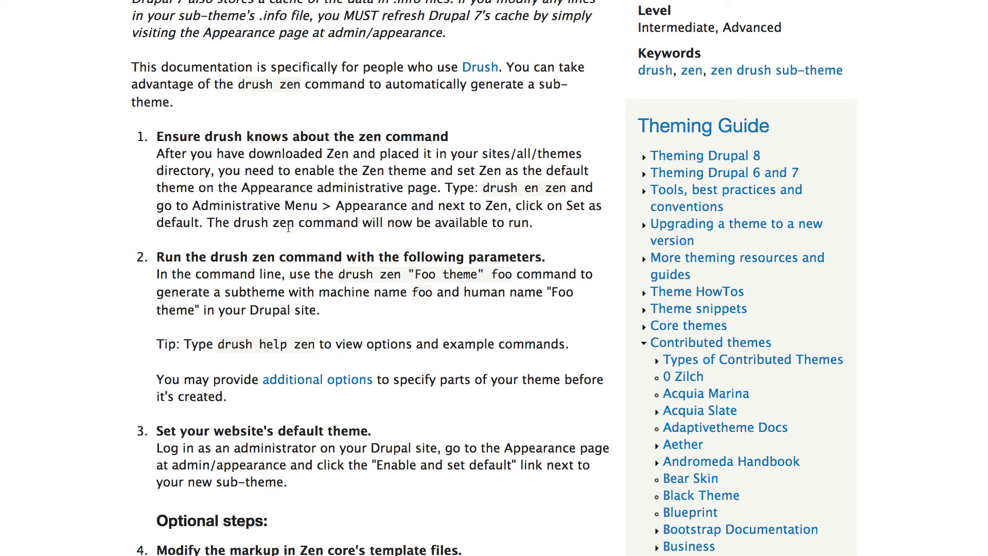
scroll(313, 273, down, 3)
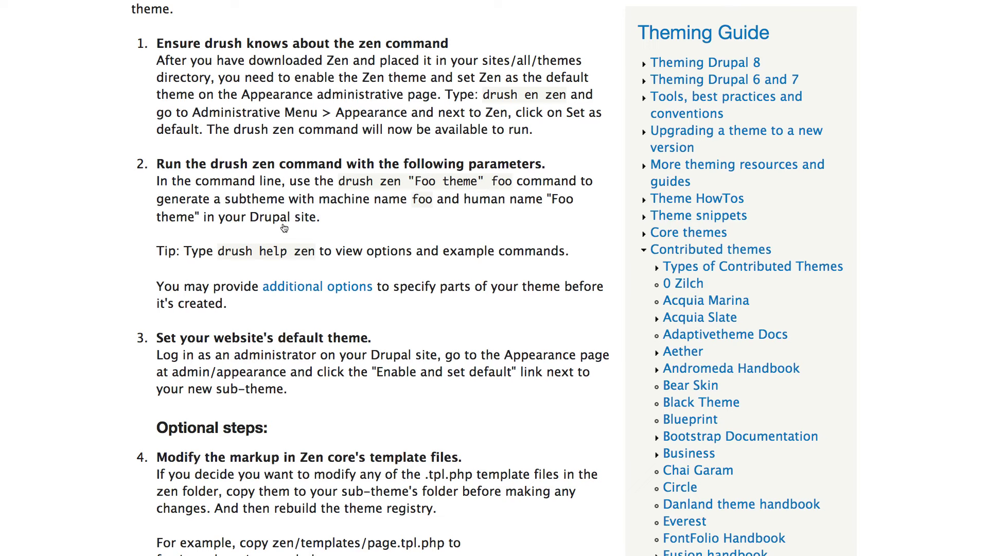
Run drush en zen in Terminal and answer y to enable the Zen theme
key(super+Tab)
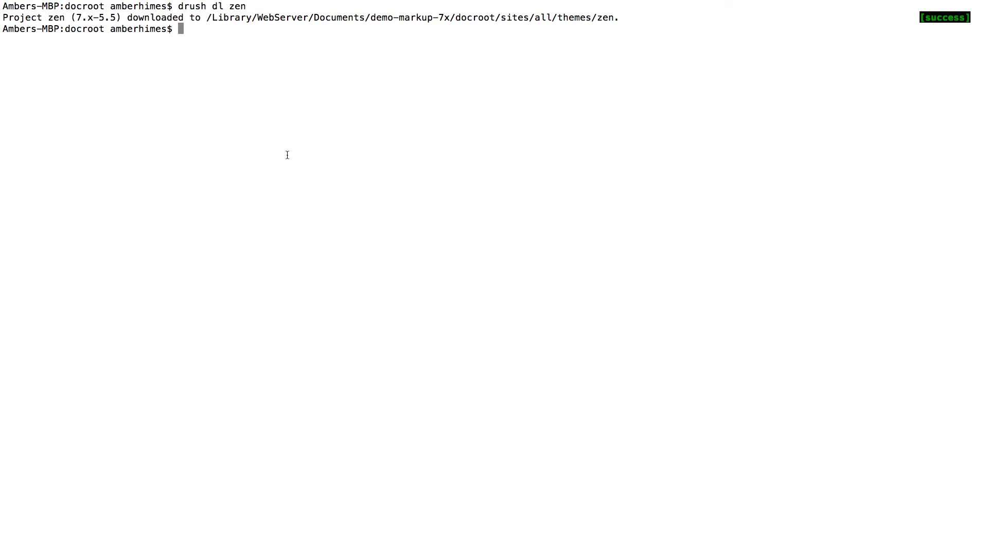
text(drush en zen)
key(Return)
text(y)
key(Return)
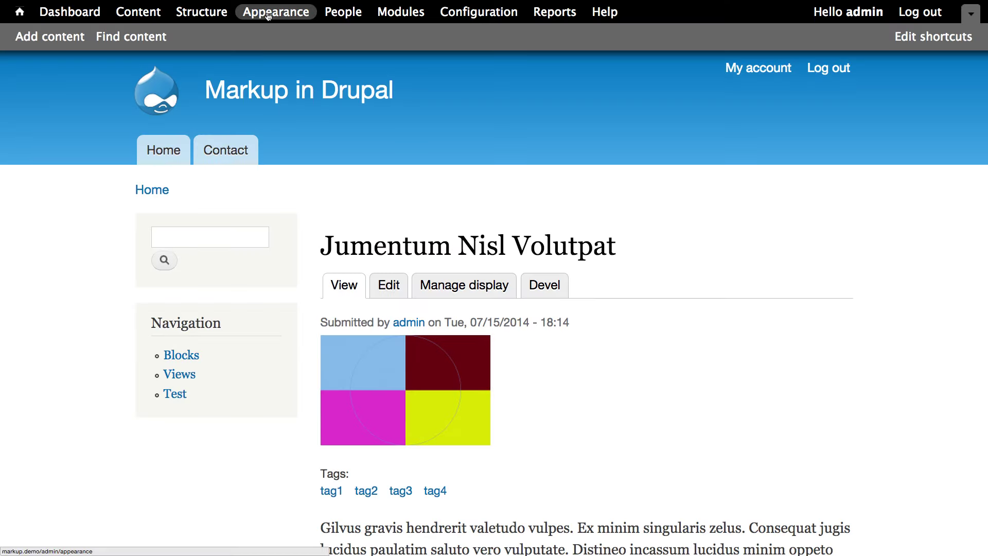
Set Zen 7.x-5.5 as the default theme on the Appearance page, then return to Terminal
click(268, 17)
scroll(242, 322, down, 5)
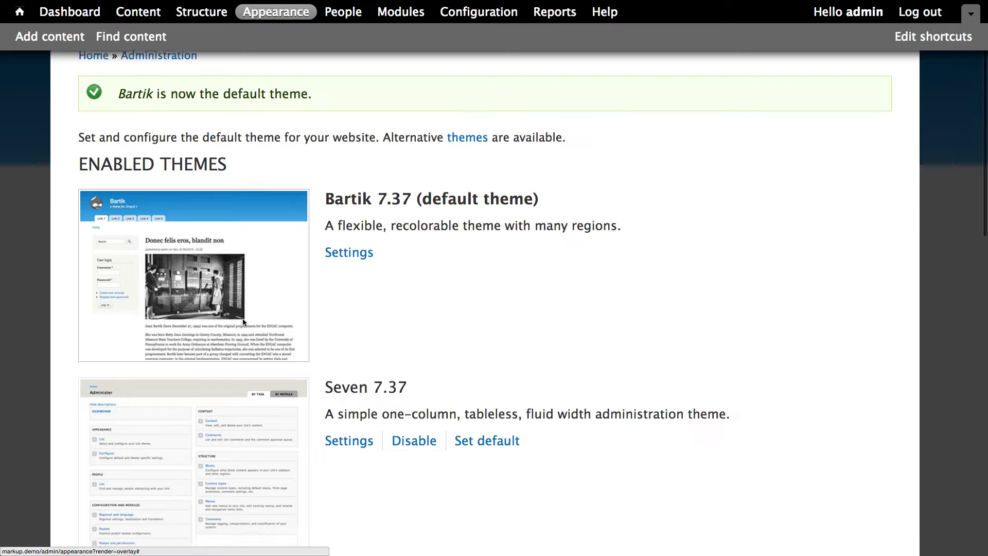
scroll(243, 322, down, 10)
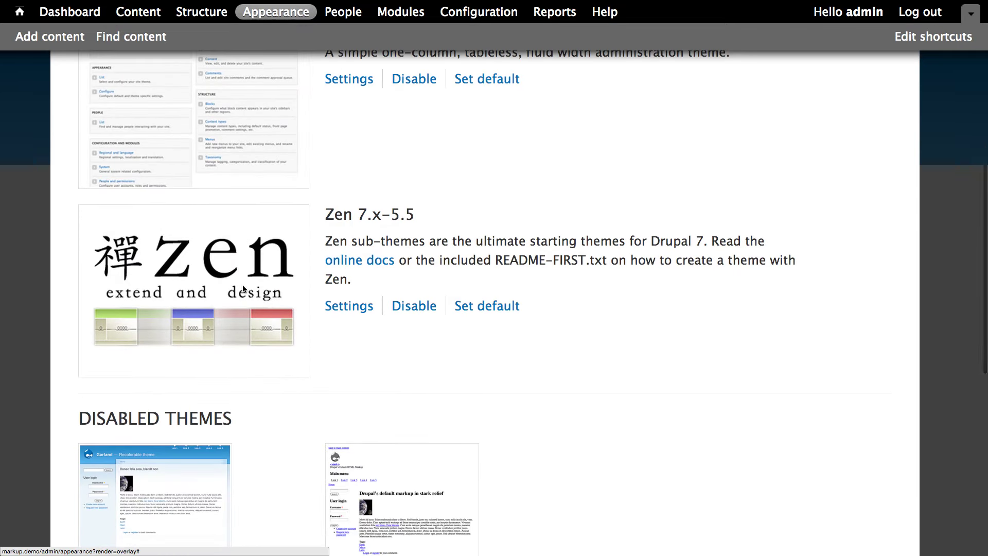
click(486, 306)
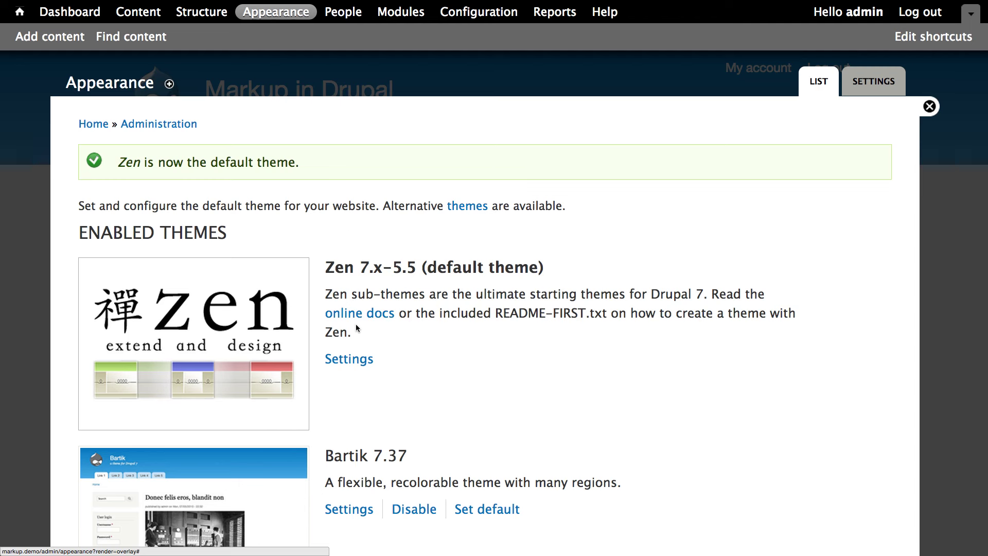
key(super+Tab)
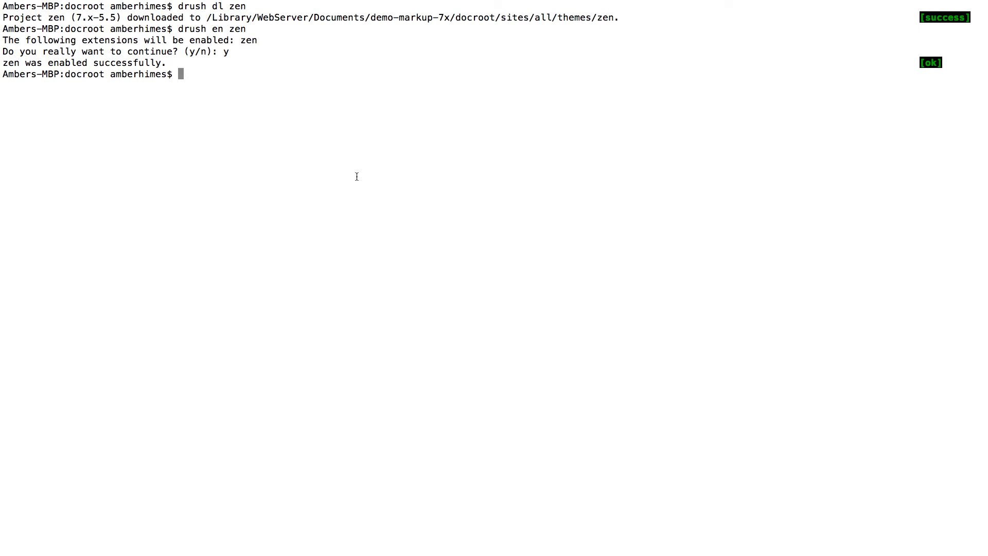
Run drush help zen to list the zen command's examples, arguments and options
text(drush help zen)
key(Return)
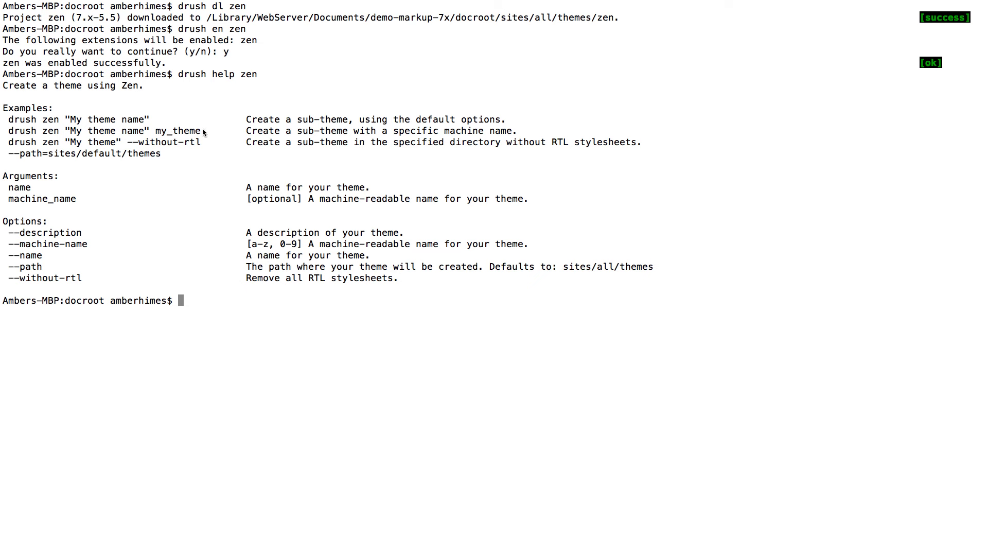
Generate the 'Zen Demo' sub-theme as zendemo, then list sites/all/themes with ls -al
text(drush zen "Zen Demo" zendemo)
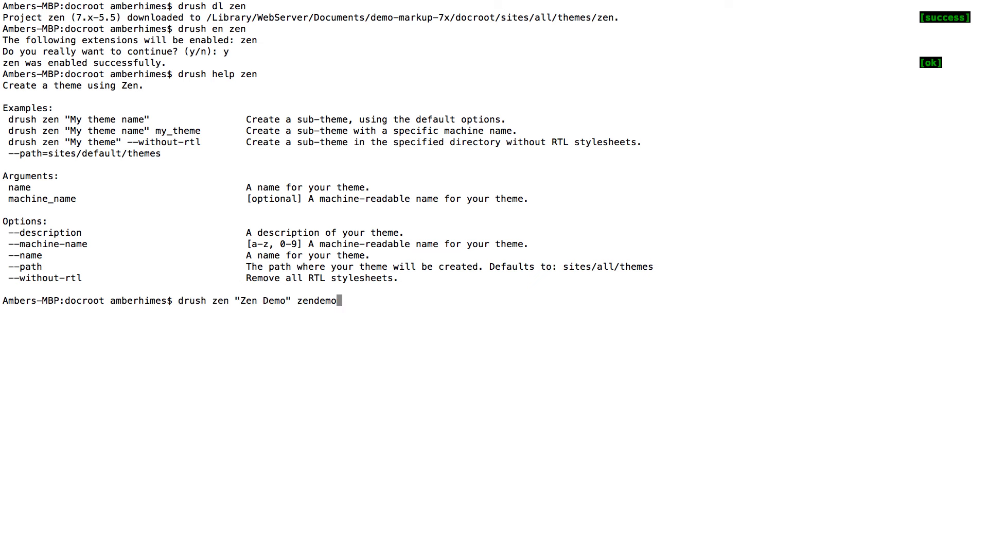
key(Return)
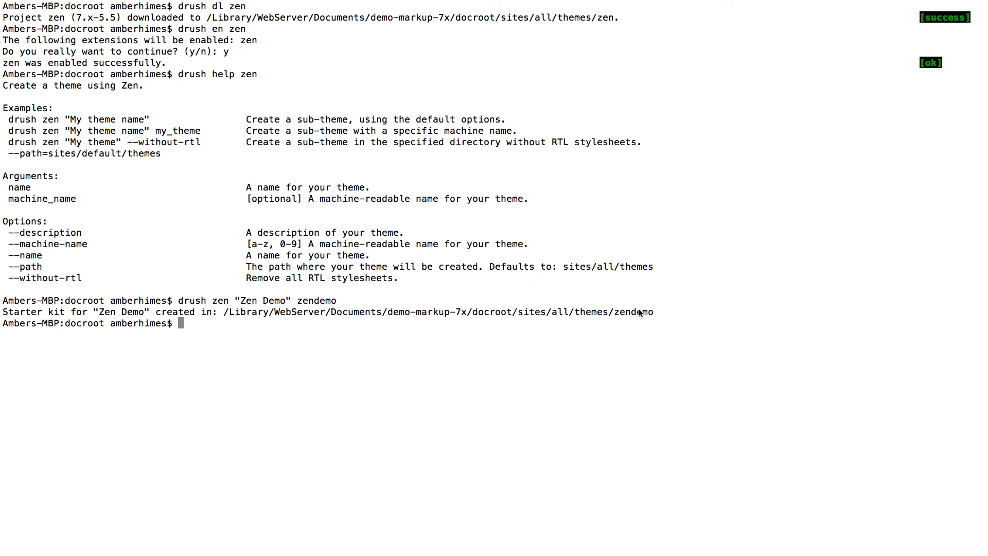
text(cd sites/all/themes/)
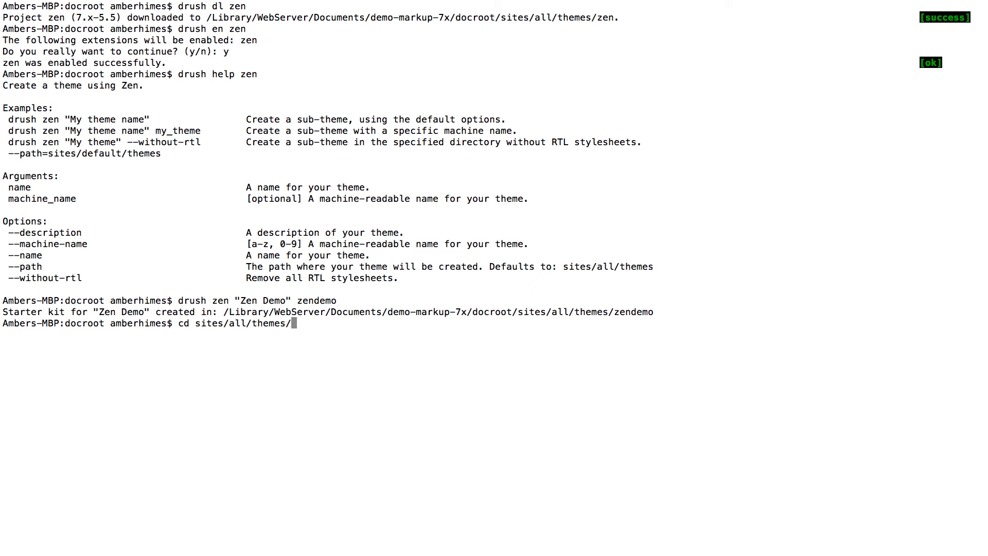
key(Return)
text(ls -al)
key(Return)
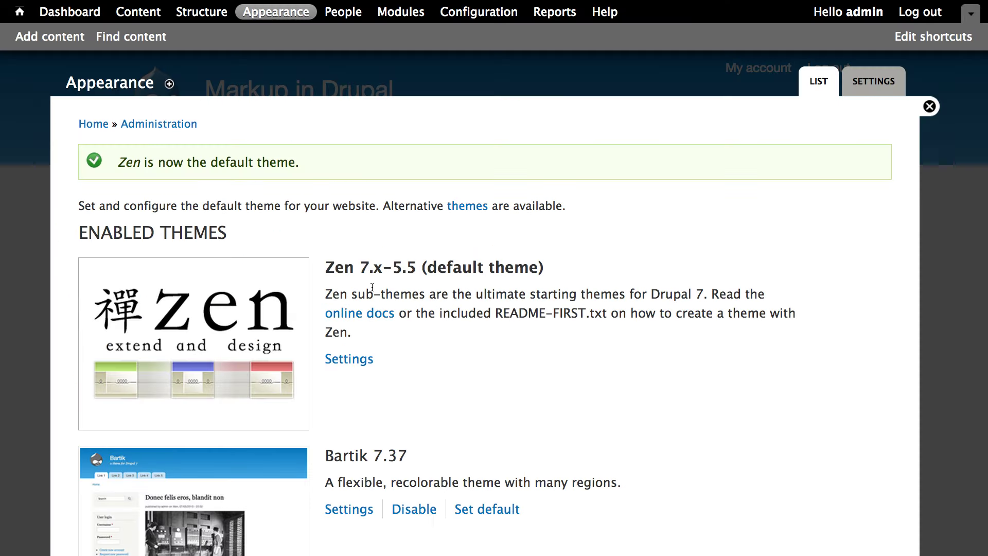
Refresh the theme list and choose Enable and set default under Zen Demo
scroll(372, 288, down, 8)
scroll(371, 286, down, 1)
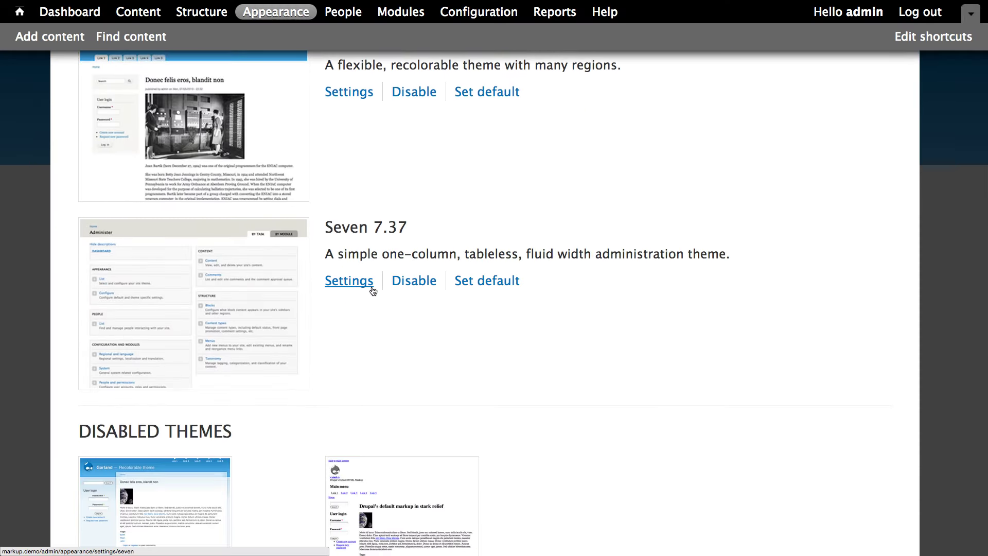
click(371, 286)
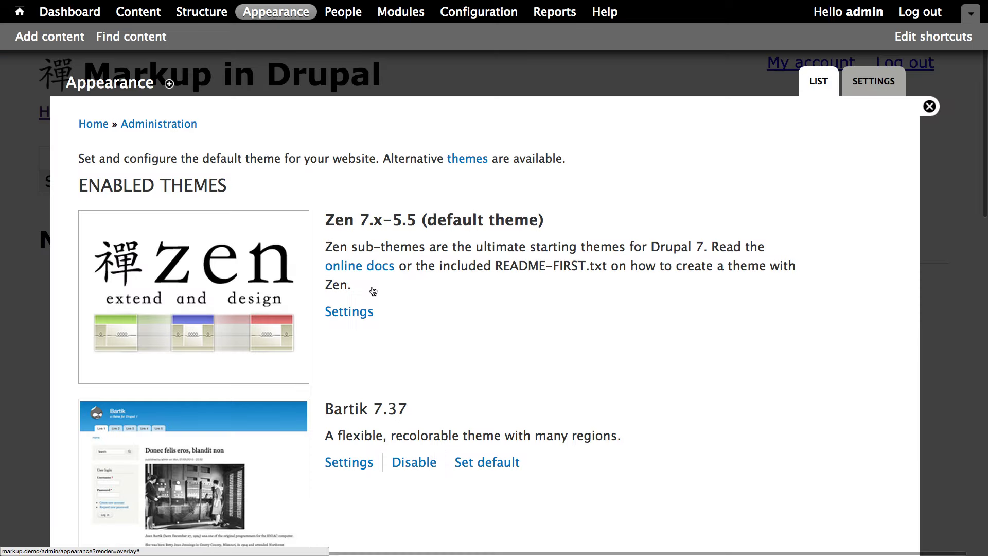
scroll(371, 287, down, 2)
scroll(399, 283, down, 10)
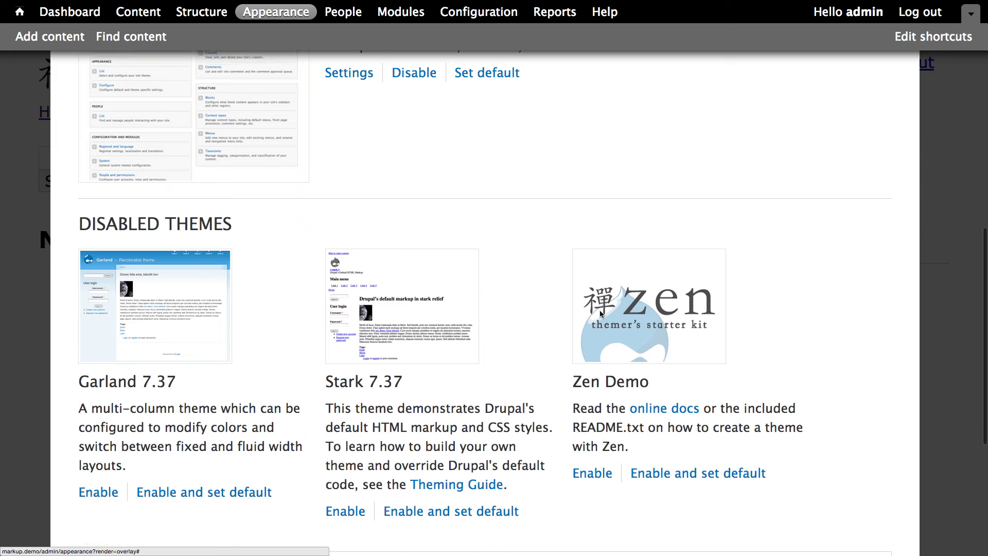
scroll(719, 354, down, 2)
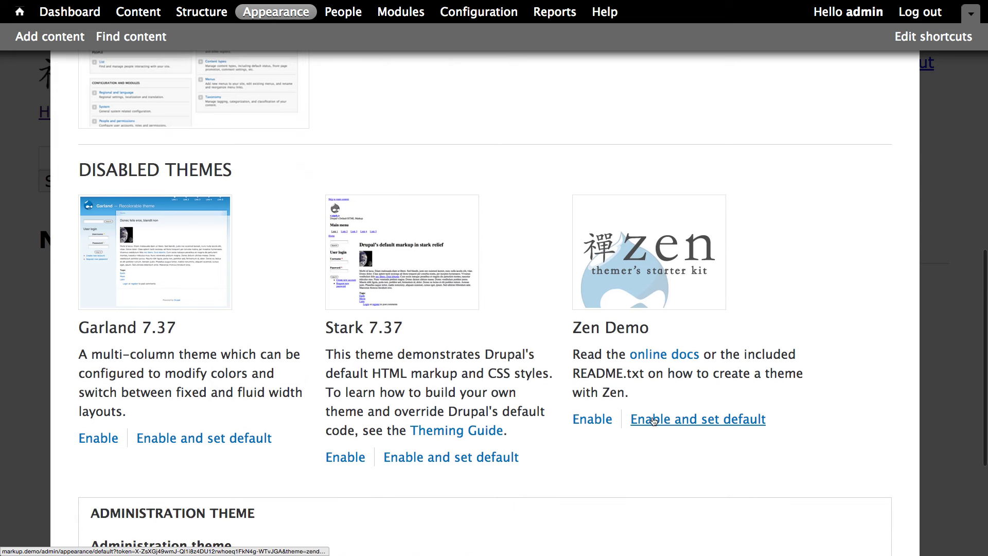
click(693, 422)
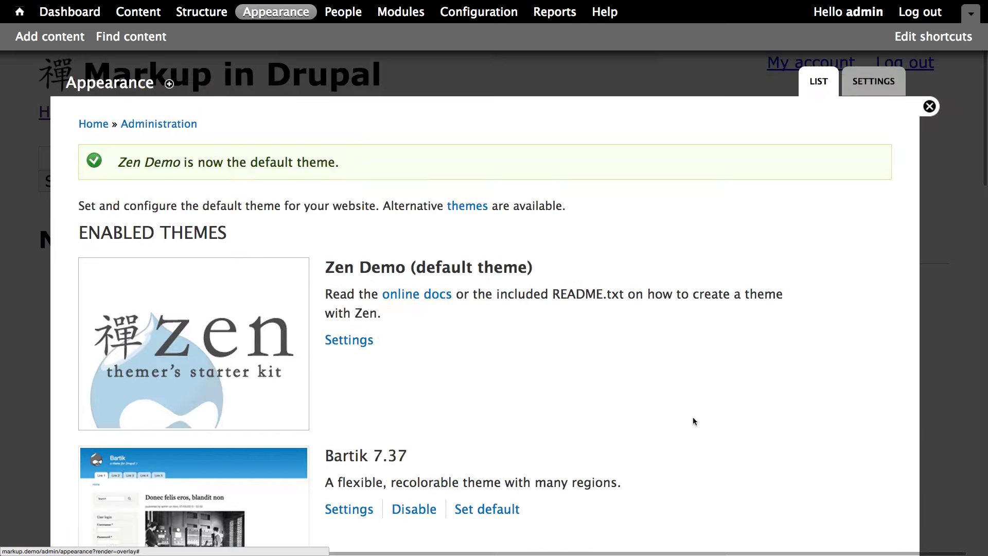
scroll(422, 410, down, 1)
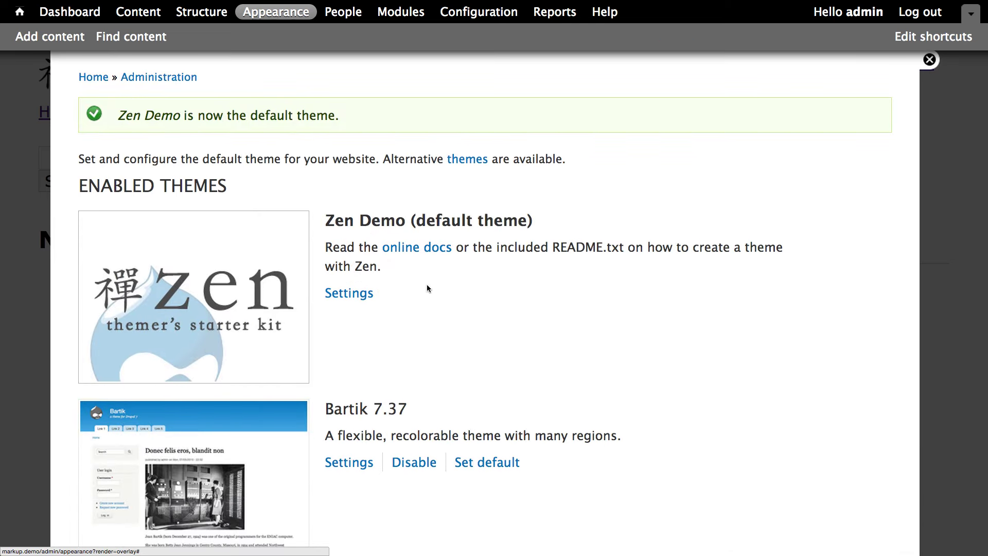
scroll(426, 284, up, 1)
scroll(488, 286, up, 1)
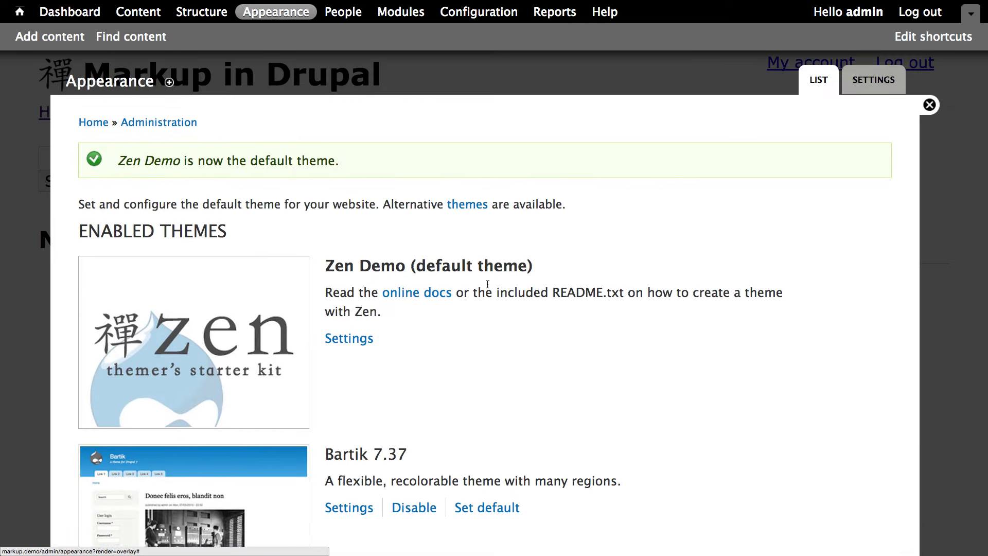